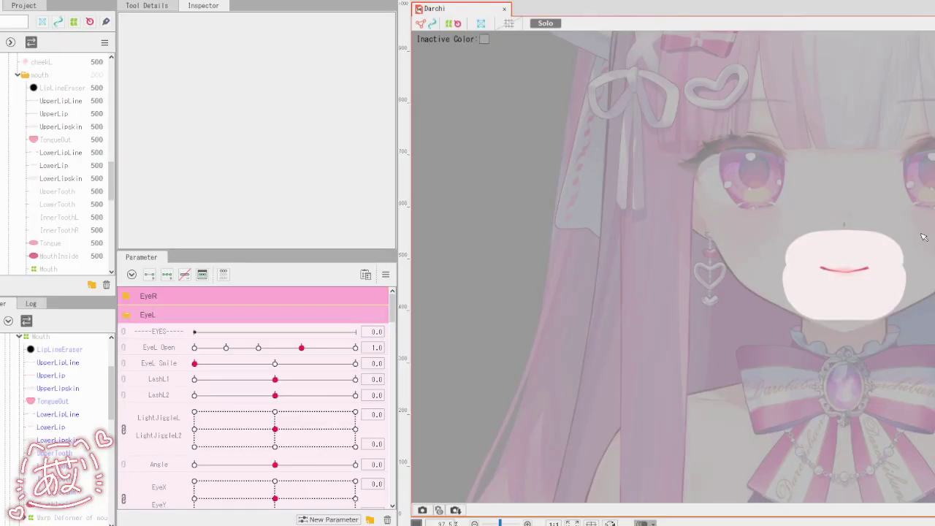
- Unlink the Mouth Form and Mouth Open parameters in the MOUTH group and get a close view of the mouth
scroll(236, 378, "down", 10)
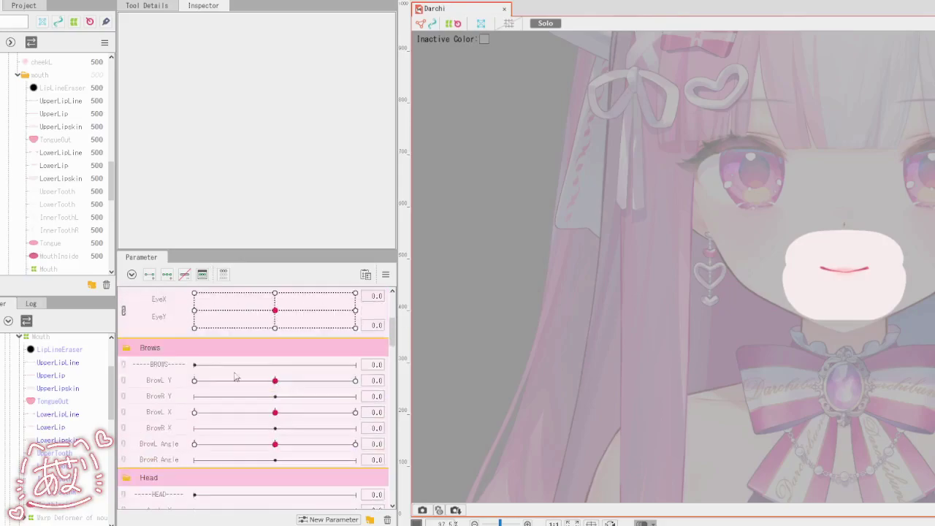
scroll(164, 402, "up", 1)
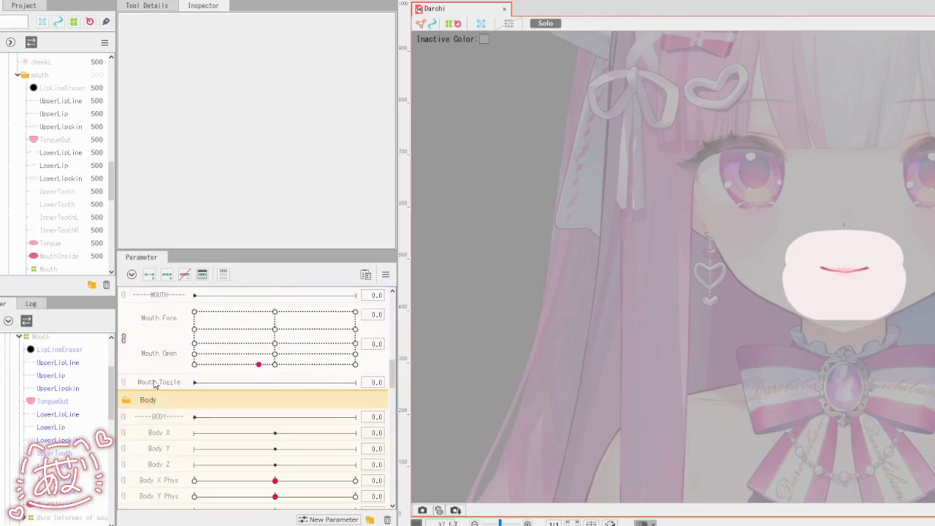
left_click(124, 339)
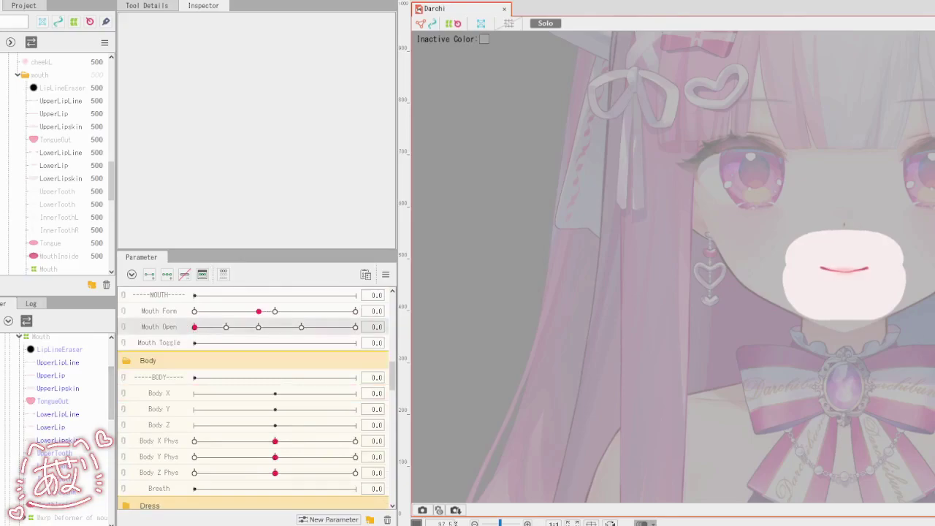
scroll(904, 271, "up", 4)
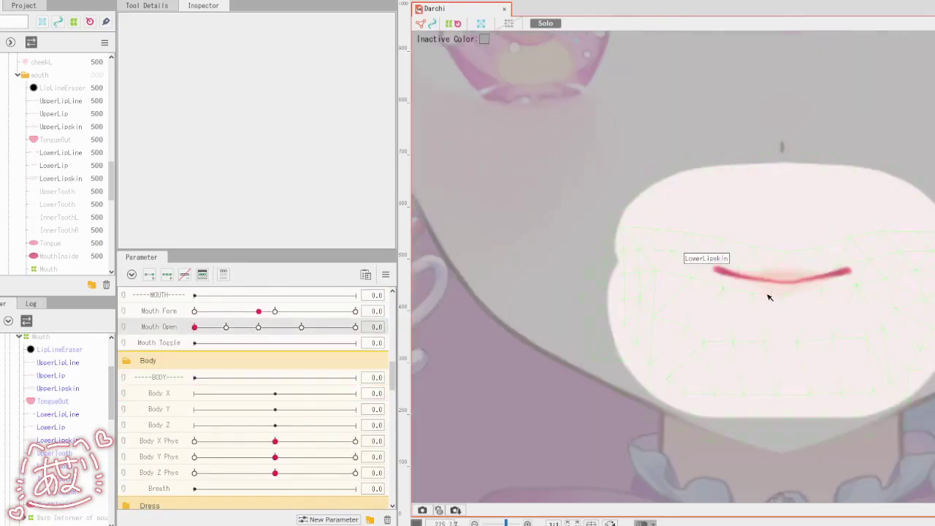
- Inspect the LowerLip mesh on the closed mouth and clear the selection
left_click(781, 288)
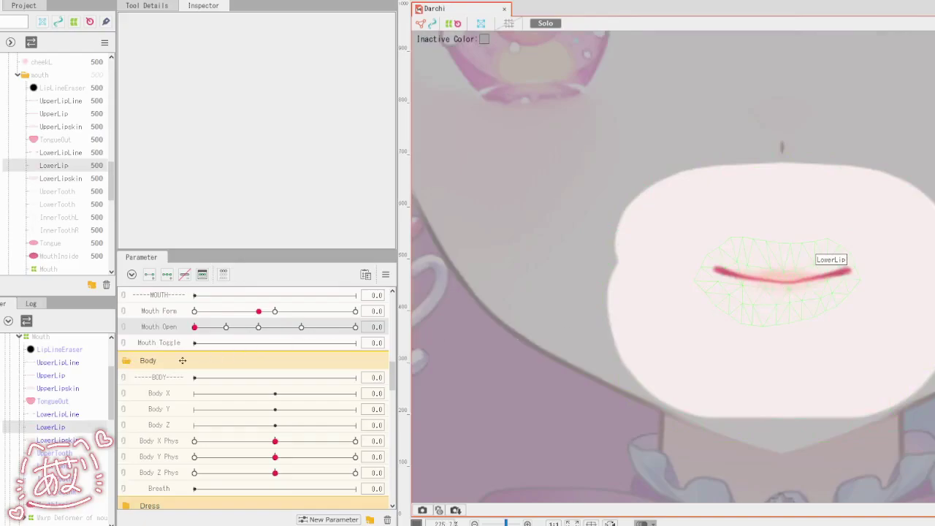
left_click(518, 190)
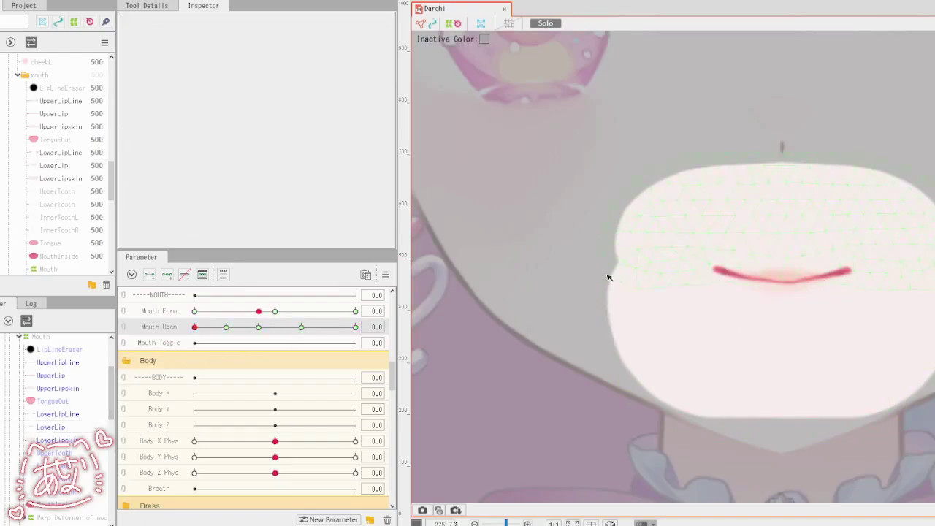
scroll(594, 295, "down", 2)
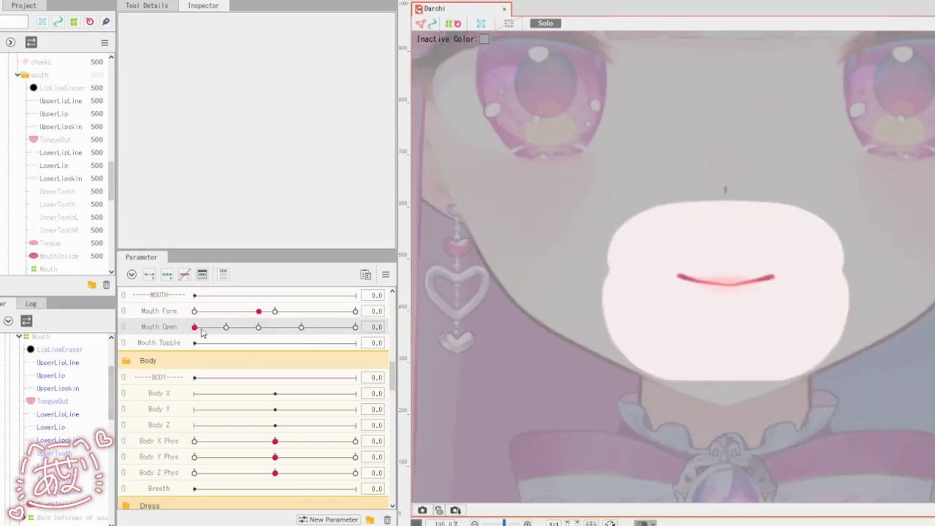
- Preview the open mouth at Mouth Open 1.5, set Mouth Form to 1.5, and step Mouth Open down through 0.6 to 0.3
left_click(355, 327)
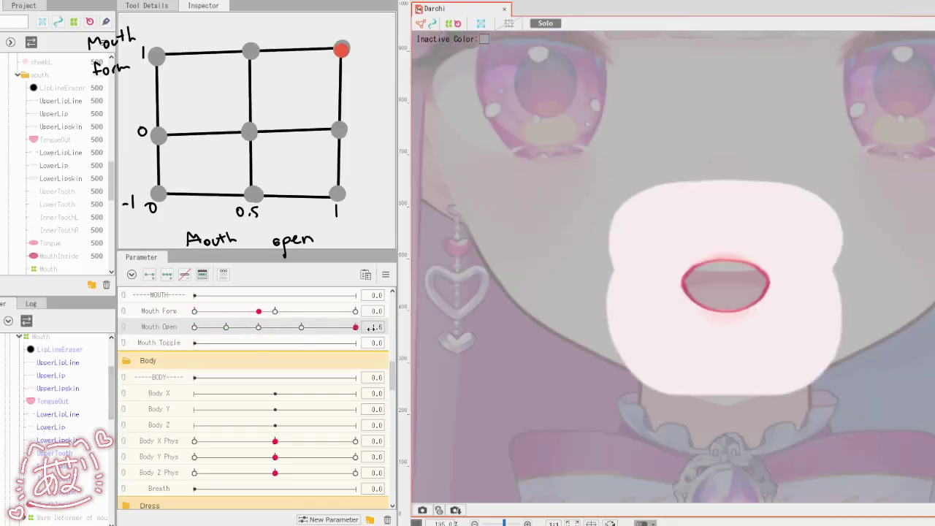
left_click_drag(356, 327, 430, 330)
left_click(355, 311)
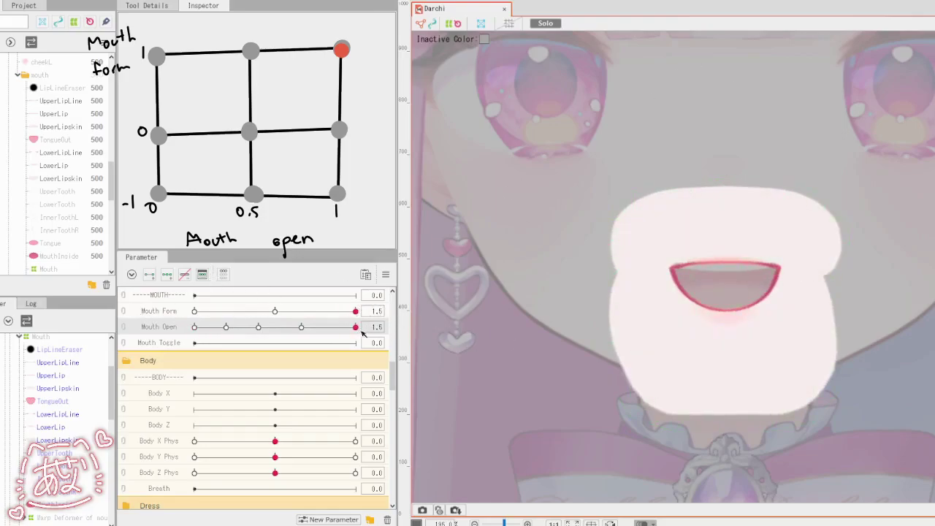
left_click_drag(355, 328, 171, 337)
left_click_drag(237, 339, 168, 342)
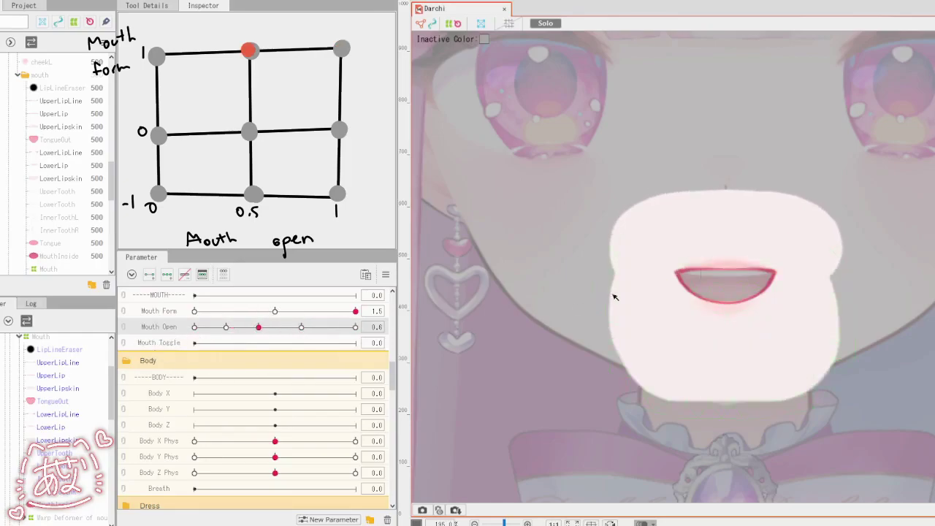
left_click_drag(261, 330, 227, 329)
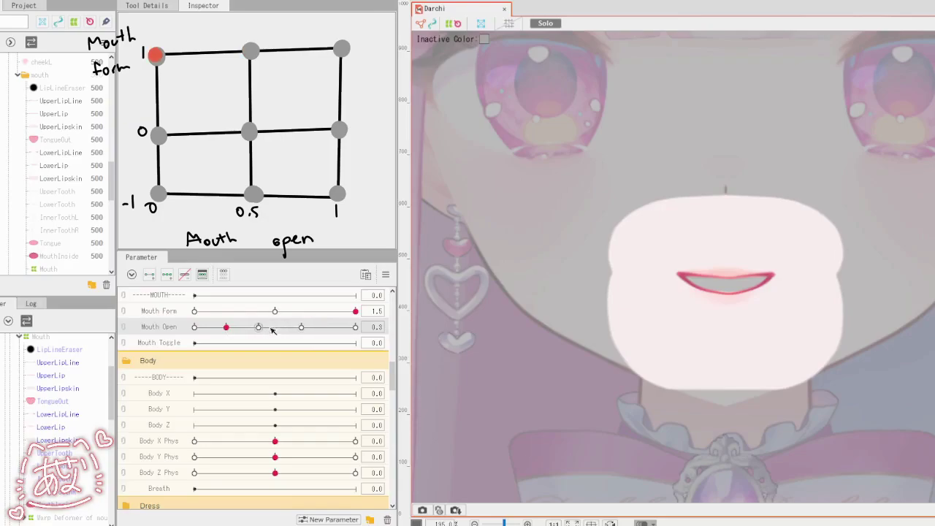
- Preview the neutral and frowning mouth by moving Mouth Form to the middle key and -1.0, with Mouth Open at 1.5 and closing
left_click_drag(259, 328, 388, 334)
left_click(276, 312)
left_click_drag(272, 312, 161, 324)
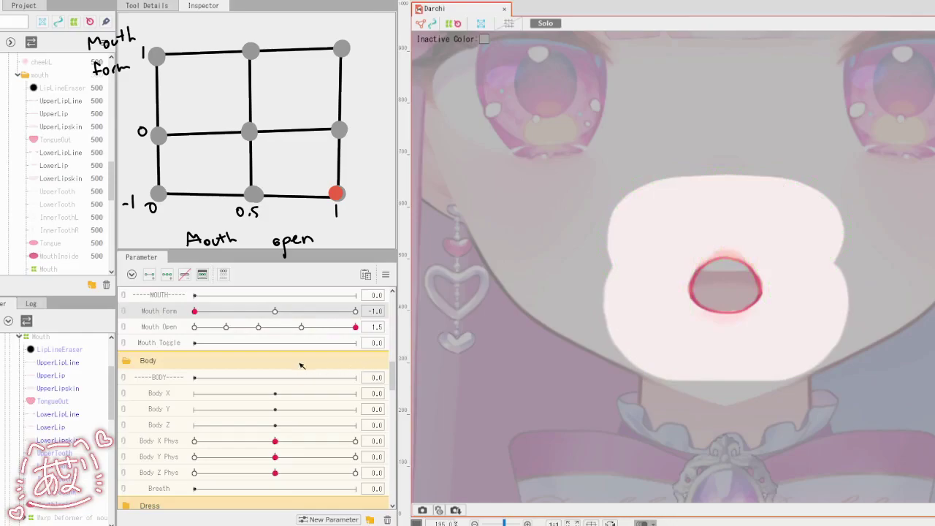
left_click_drag(352, 333, 237, 334)
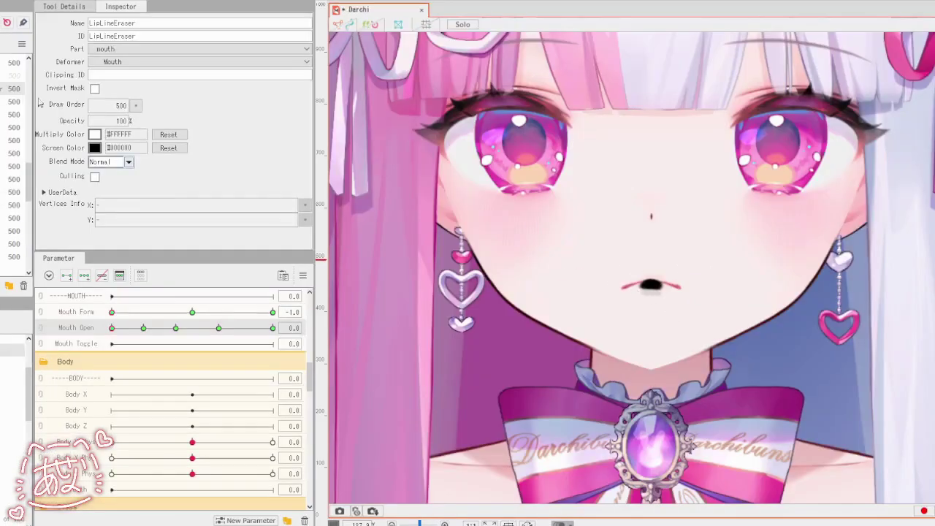
- Set the LipLineEraser opacity to 0% and link Mouth Form with Mouth Open into one grid
left_click_drag(117, 120, 44, 119)
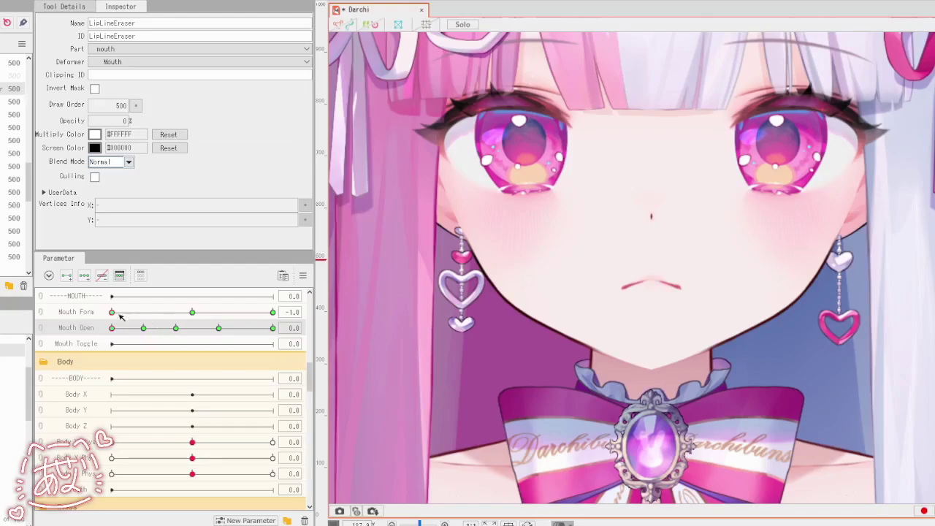
left_click(41, 318)
- Examine how the mouth shape blends across the combined Mouth Form and Mouth Open grid
left_click_drag(113, 366, 212, 288)
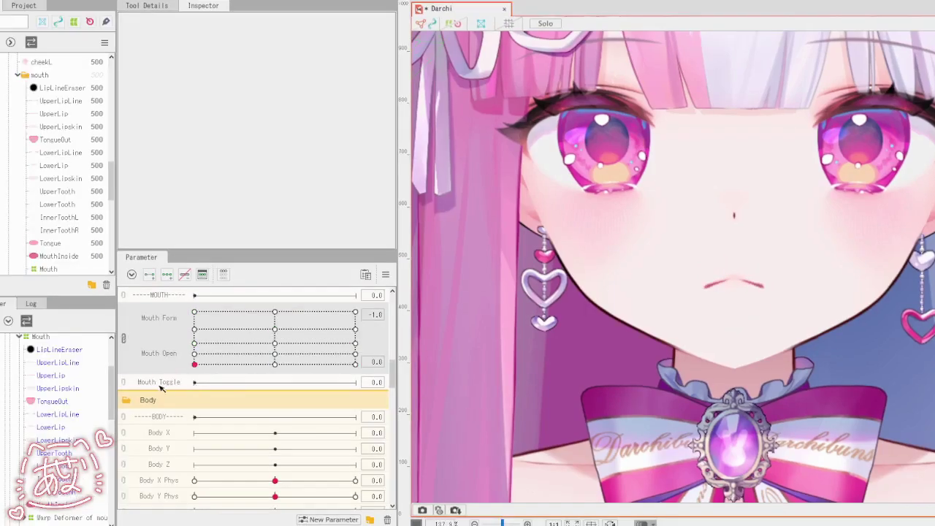
left_click_drag(78, 389, 193, 367)
left_click_drag(274, 363, 371, 379)
left_click(276, 364)
left_click_drag(276, 369, 192, 396)
left_click_drag(188, 364, 196, 381)
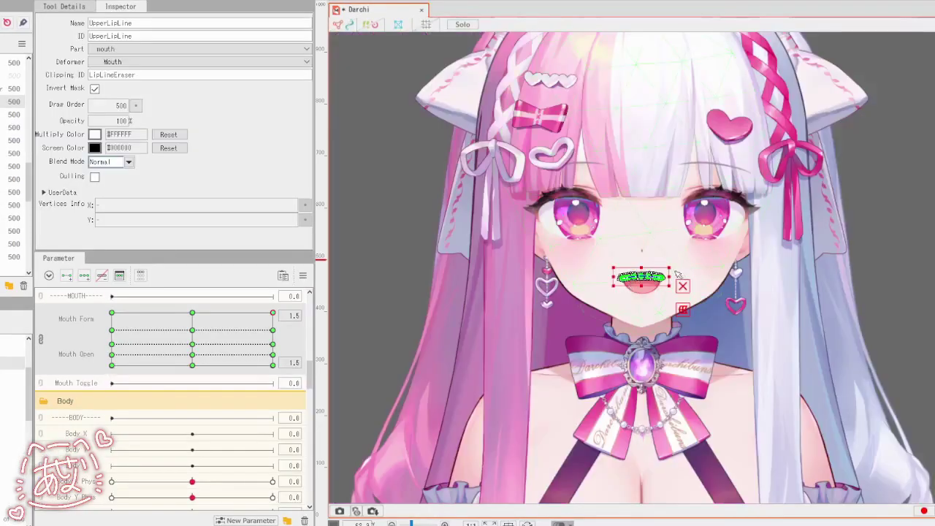
- Inspect the UpperLipLine and LipLineEraser meshes close up with Mouth Form and Mouth Open at 1.5
scroll(678, 272, "up", 5)
left_click_drag(519, 230, 615, 165)
scroll(618, 248, "up", 2)
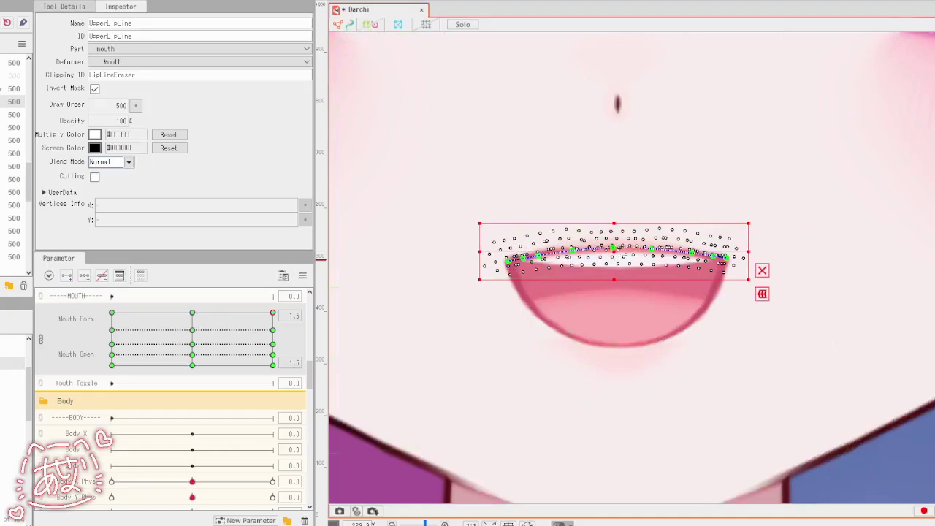
left_click(12, 376)
left_click(12, 350)
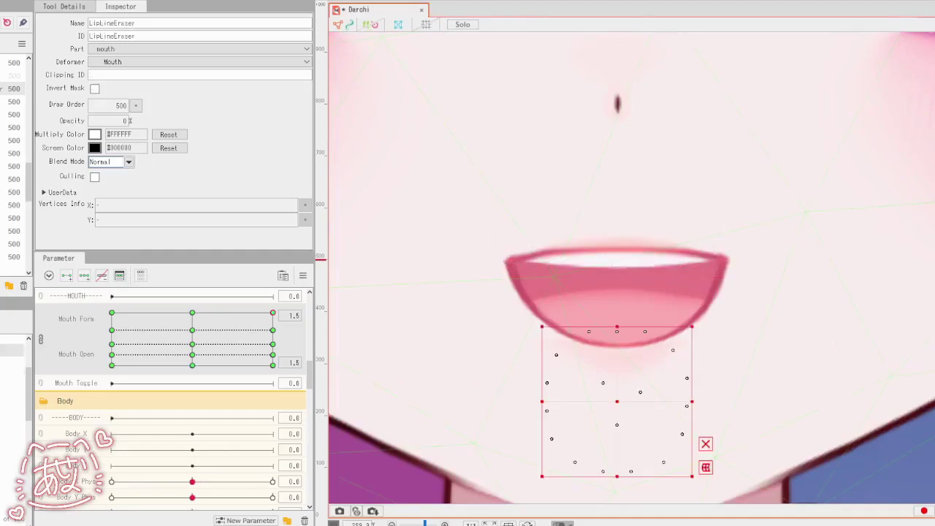
left_click(12, 363)
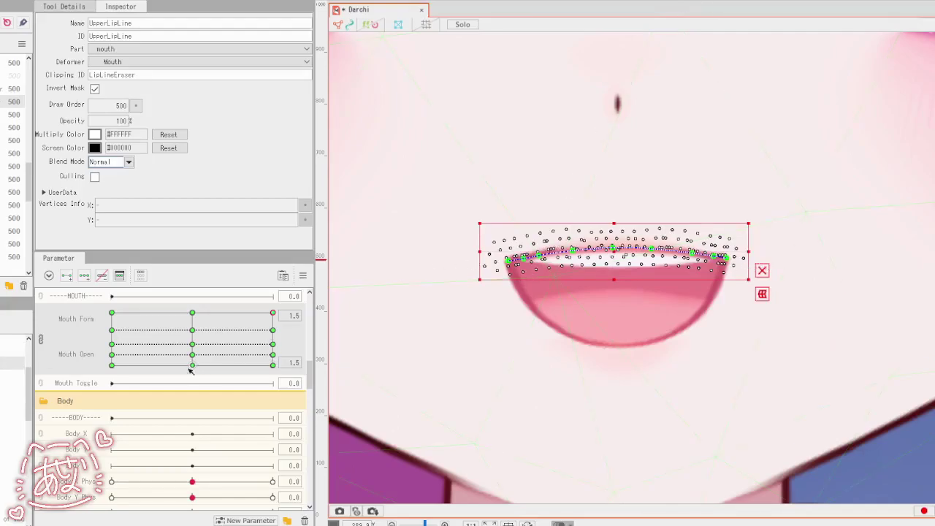
- Check the UpperLipLine's shape across the mouth grid, including Mouth Form -1.0 and the middle key at Mouth Open 0.3, and deselect it
left_click_drag(272, 314, 96, 343)
mouse_move(100, 361)
left_mouse_down()
mouse_move(212, 377)
mouse_move(274, 355)
mouse_move(227, 292)
mouse_move(150, 290)
mouse_move(117, 314)
mouse_move(114, 359)
mouse_move(214, 370)
mouse_move(258, 317)
mouse_move(121, 276)
mouse_move(111, 314)
mouse_move(162, 349)
mouse_move(220, 356)
mouse_move(272, 321)
mouse_move(264, 312)
mouse_move(272, 359)
mouse_move(98, 355)
mouse_move(187, 352)
mouse_move(256, 330)
mouse_move(144, 320)
mouse_move(109, 356)
left_mouse_up()
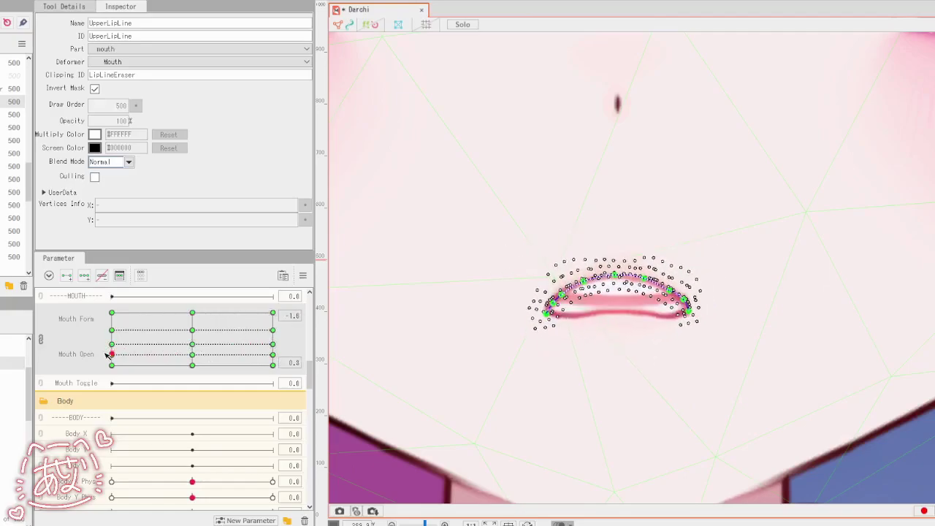
right_click(108, 354)
left_click(220, 340)
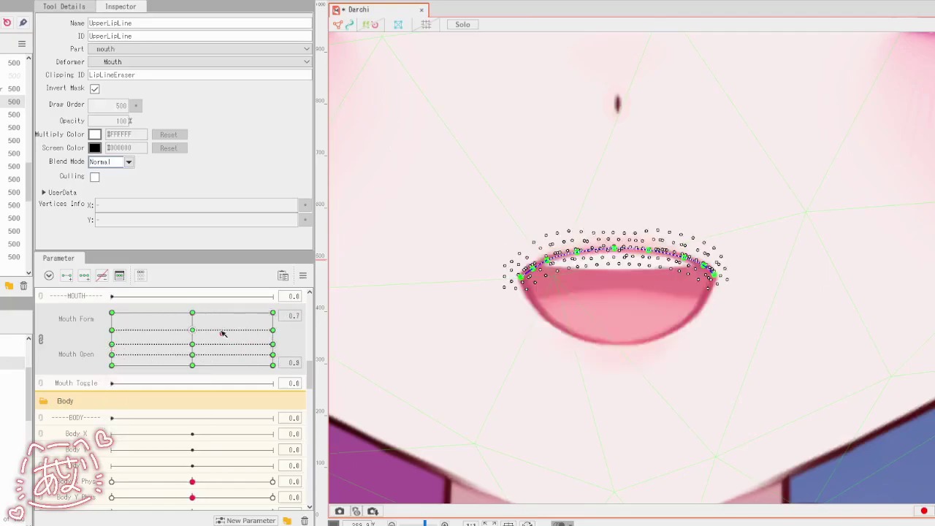
left_click(193, 354)
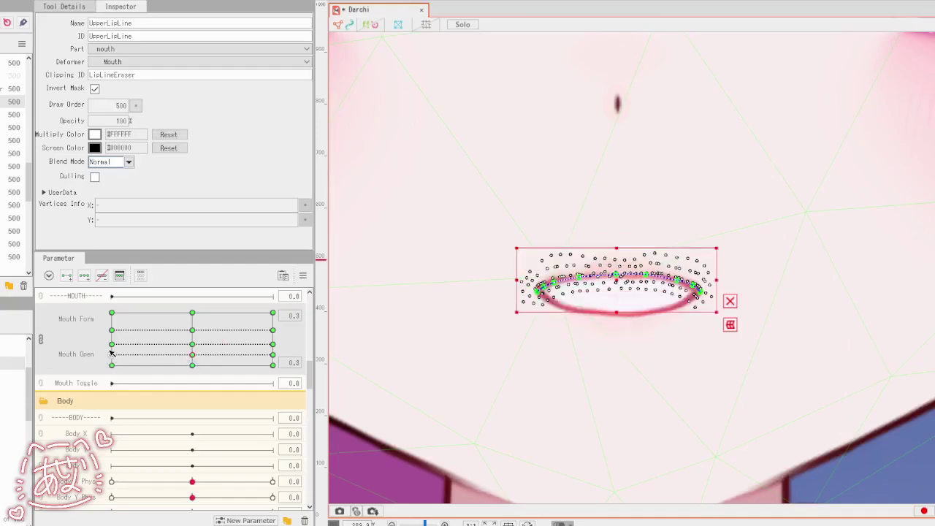
left_click(343, 26)
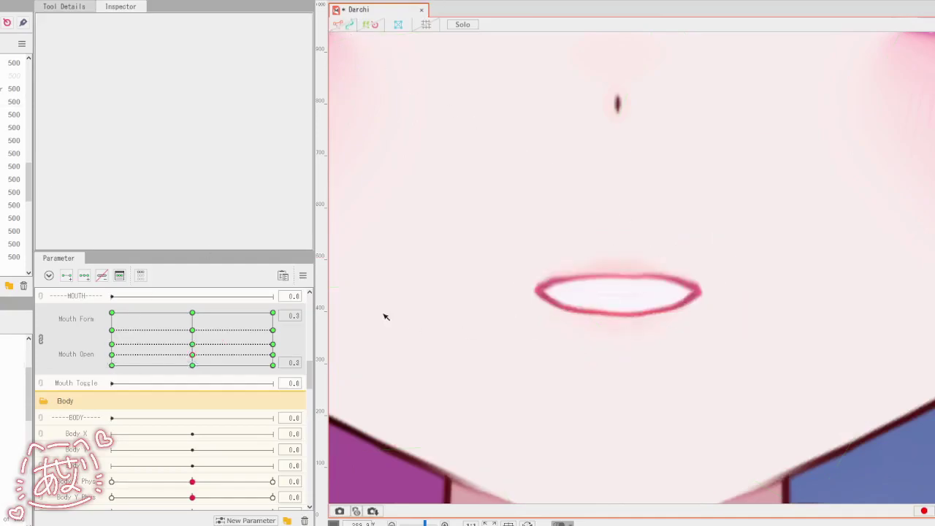
- Examine the whole mouth on the face at the frown and smile keys for Mouth Open 0.3, 0.6 and 1.0
scroll(526, 272, "down", 5)
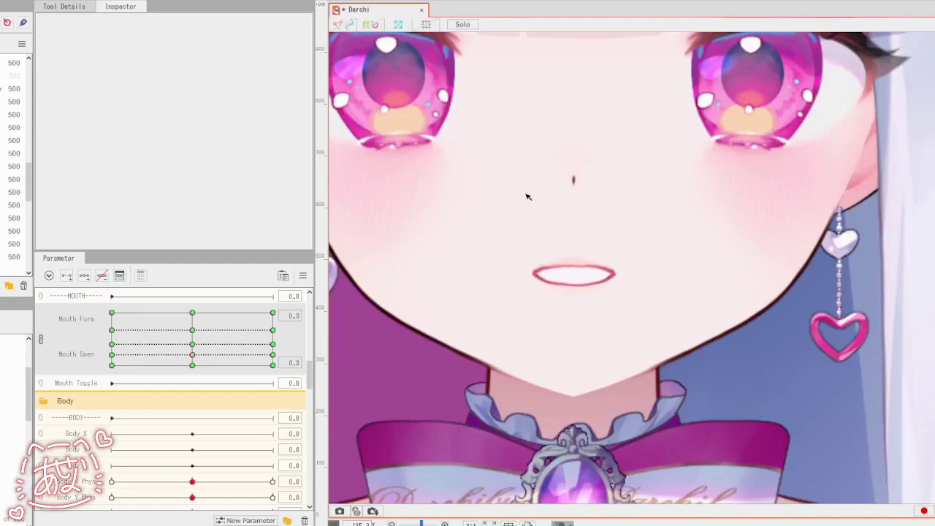
scroll(577, 287, "down", 3)
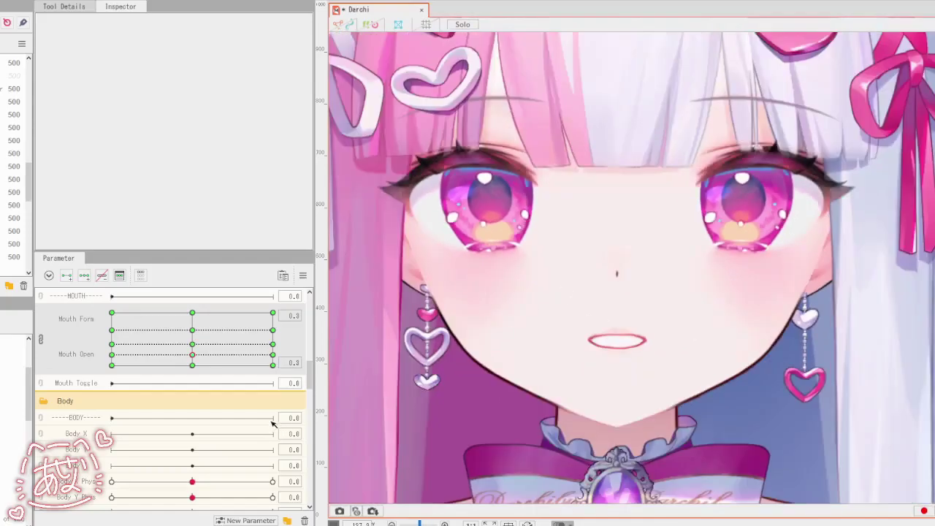
left_click(272, 354)
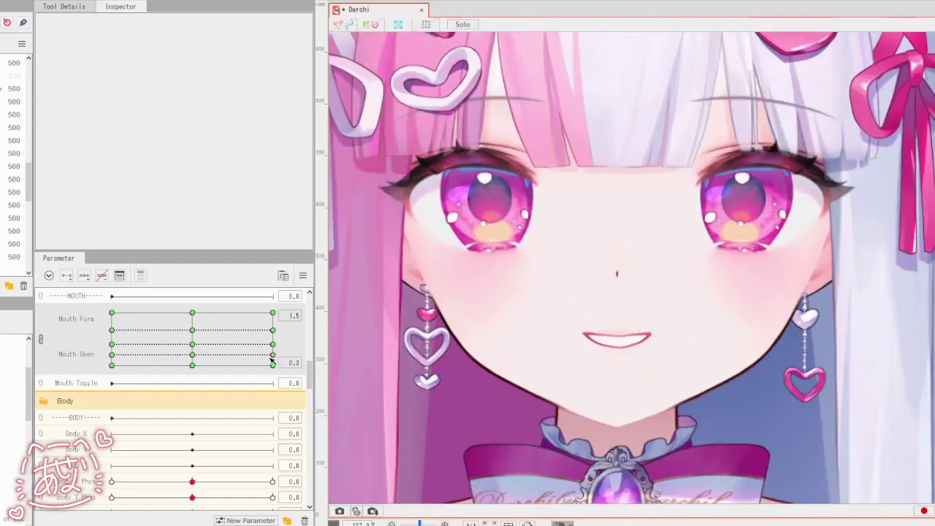
left_click(111, 355)
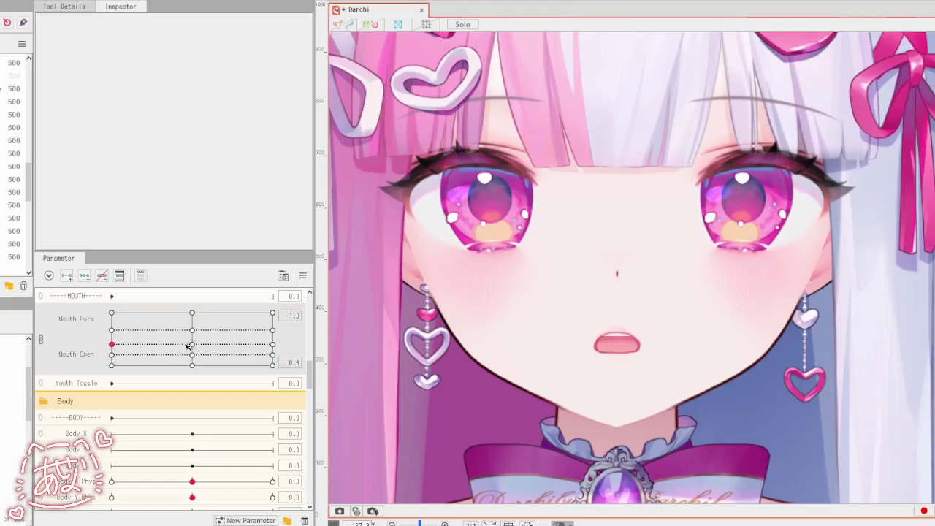
left_click(273, 345)
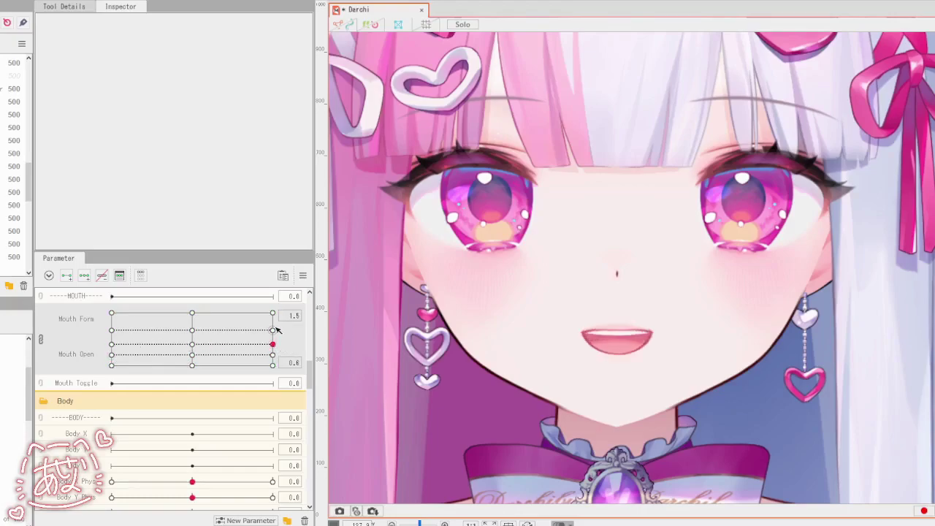
left_click(275, 329)
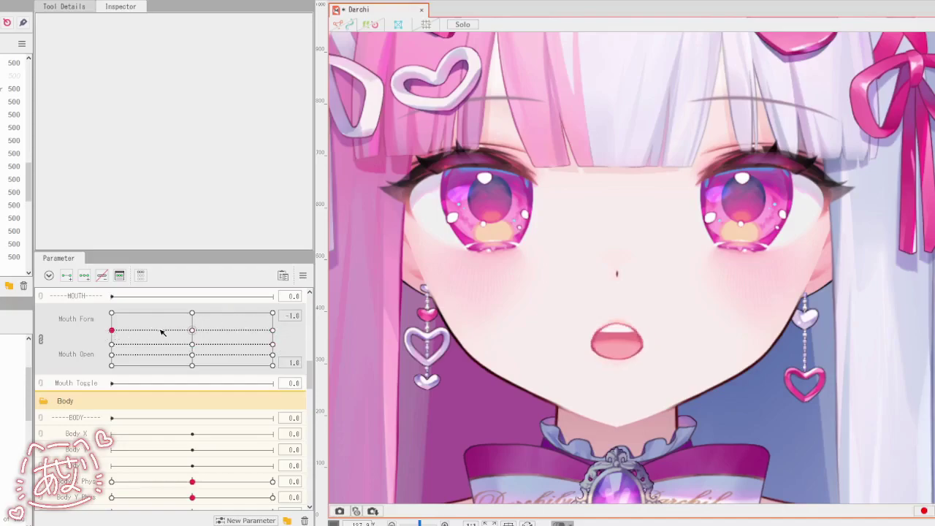
mouse_move(110, 334)
left_mouse_down()
mouse_move(265, 338)
mouse_move(298, 310)
mouse_move(299, 333)
mouse_move(311, 314)
left_mouse_up()
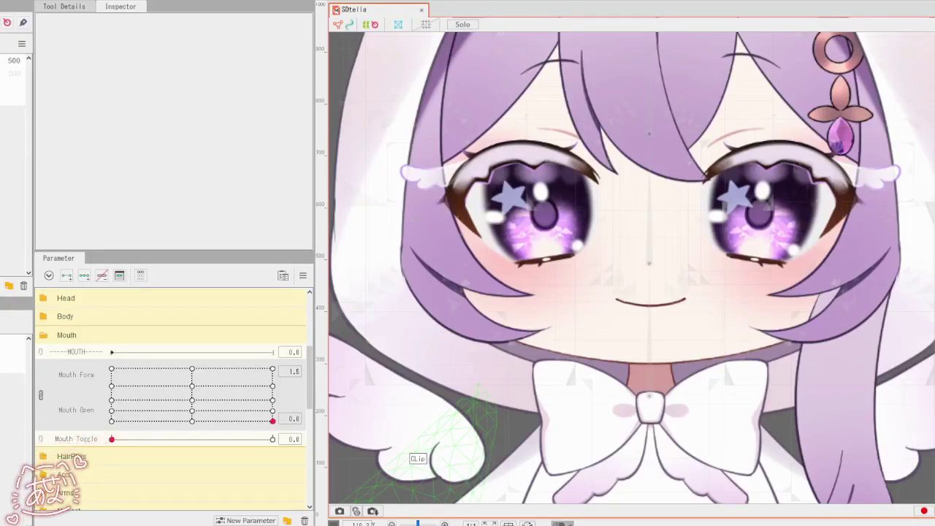
- In the SDtella model, preview Mouth Toggle at 1.0 and 0.0, and open the smile with Mouth Form 1.5 and Mouth Open 1.0
mouse_move(115, 438)
left_mouse_down()
mouse_move(273, 439)
mouse_move(171, 446)
mouse_move(291, 439)
left_mouse_up()
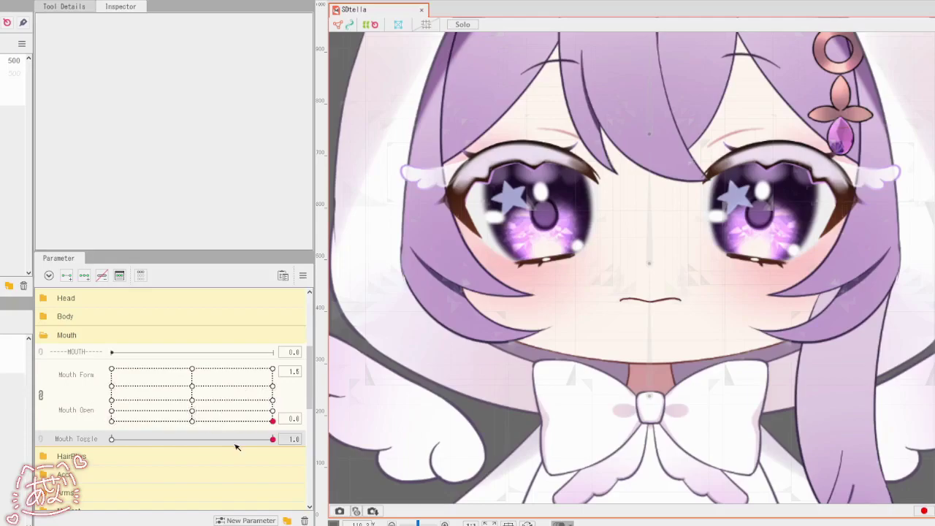
left_click_drag(243, 438, 92, 450)
left_click_drag(280, 409, 273, 386)
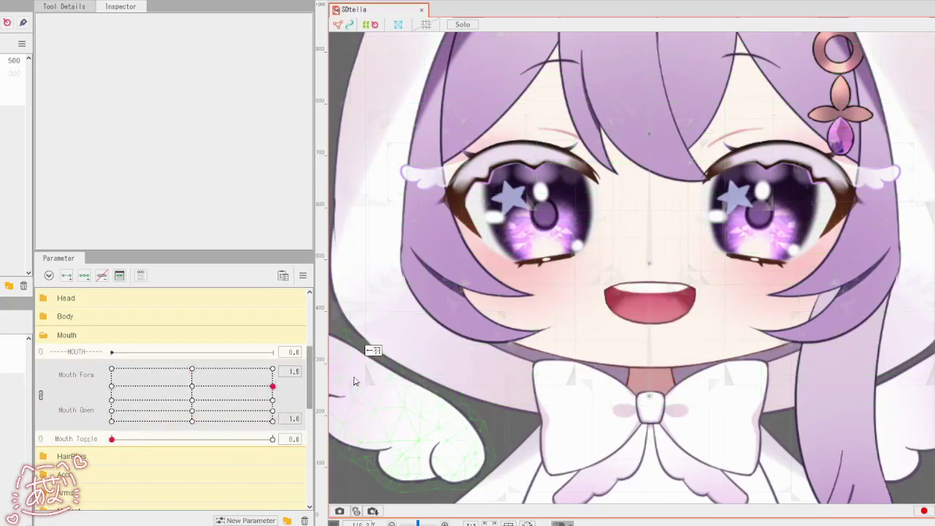
- Select the mouth meshes to examine their Mouth Form, Mouth Open and Mouth Toggle keys, and test the toggle on the open mouth
key("ctrl+a")
left_click_drag(177, 439, 109, 443)
left_click_drag(275, 438, 143, 427)
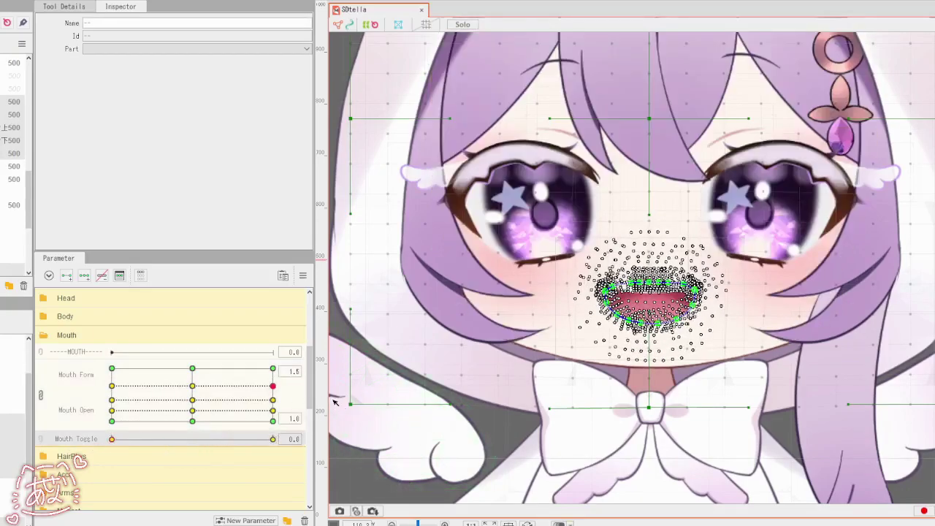
key("ctrl+z")
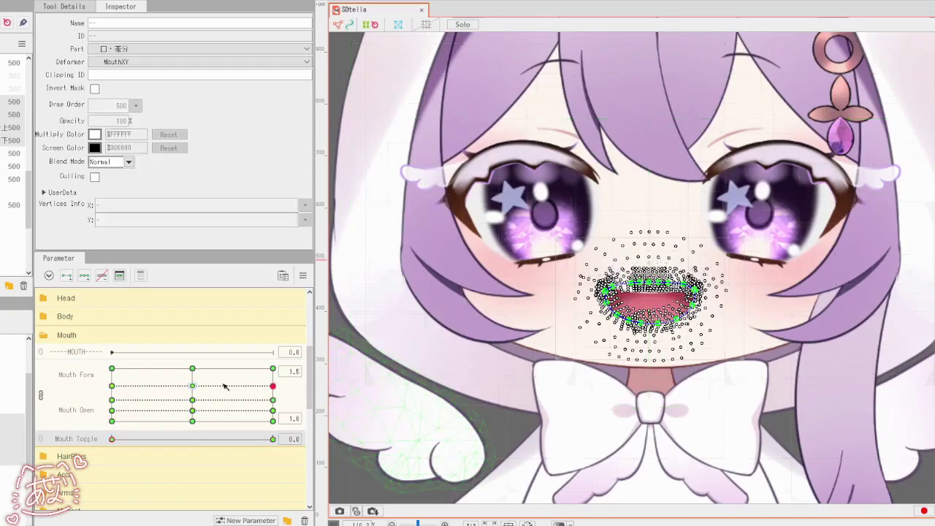
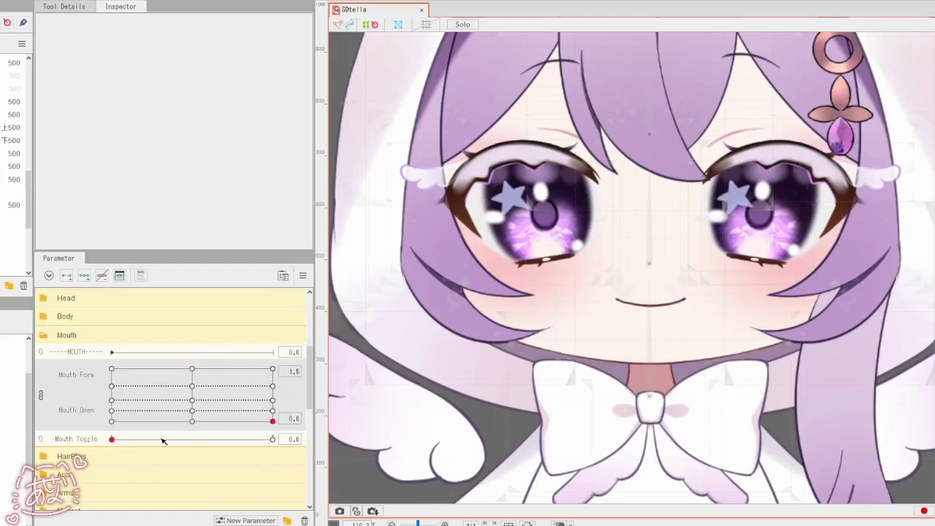
- Preview Mouth Toggle at 1.0 on the closed smiling mouth, with Mouth Form 1.5 and Mouth Open 0.0
left_click_drag(112, 441, 308, 455)
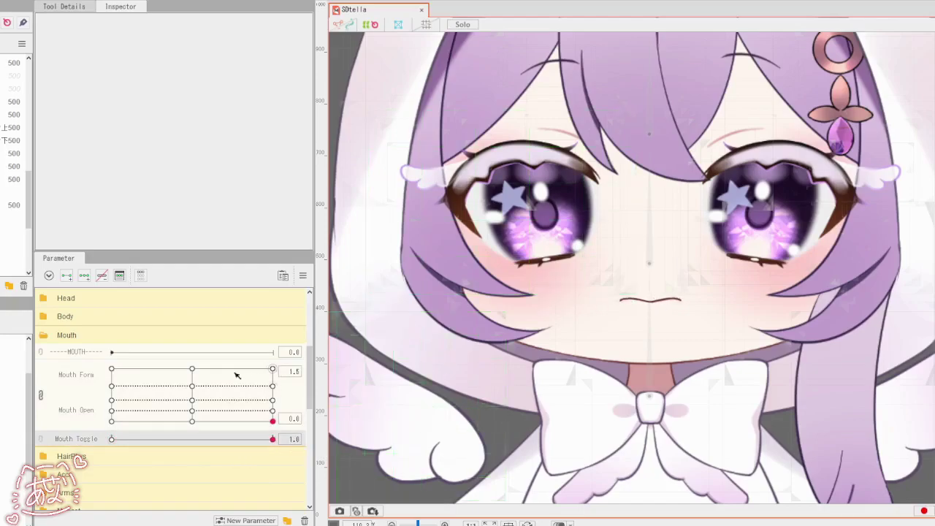
mouse_move(278, 425)
left_mouse_down()
mouse_move(275, 357)
mouse_move(158, 353)
mouse_move(163, 420)
mouse_move(298, 340)
mouse_move(143, 372)
mouse_move(268, 421)
mouse_move(267, 359)
mouse_move(267, 442)
mouse_move(178, 423)
mouse_move(109, 422)
mouse_move(241, 394)
mouse_move(183, 429)
mouse_move(244, 387)
mouse_move(209, 434)
mouse_move(236, 378)
mouse_move(272, 424)
left_mouse_up()
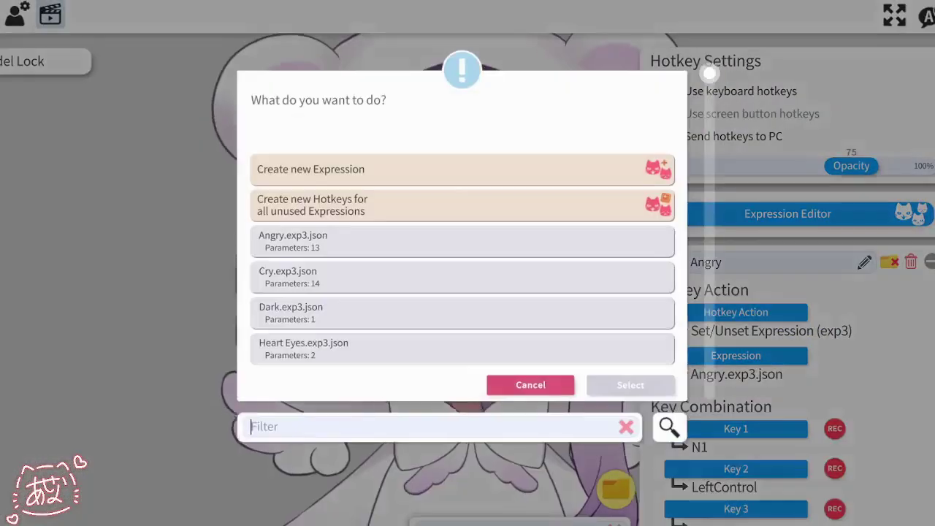
- In VTube Studio, open Cry.exp3.json for editing and test its ALT_MOUTH parameter at 0 and back at 1
left_click(462, 276)
left_click(631, 385)
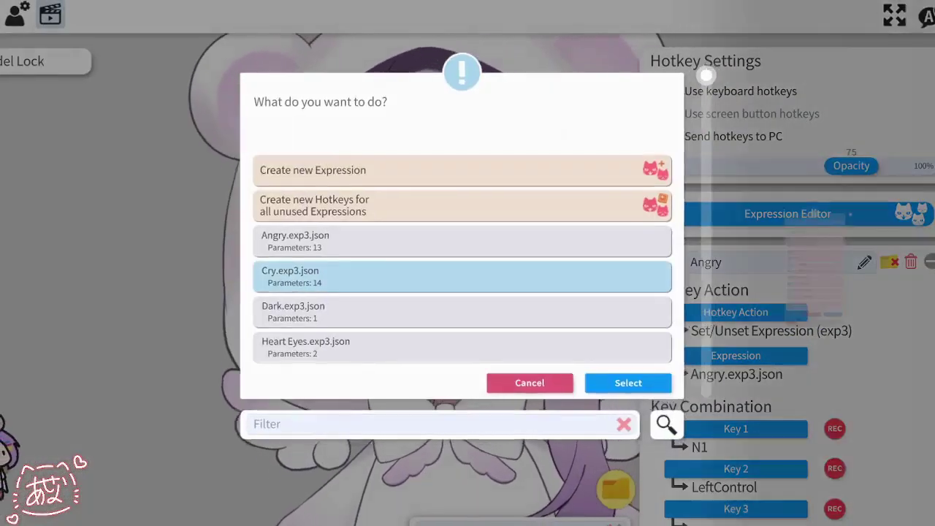
scroll(804, 285, "down", 10)
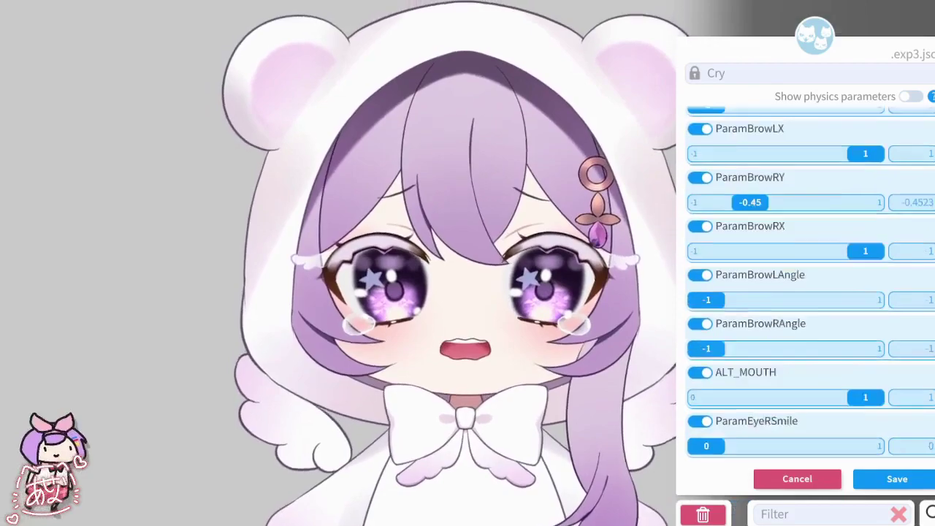
scroll(804, 285, "up", 1)
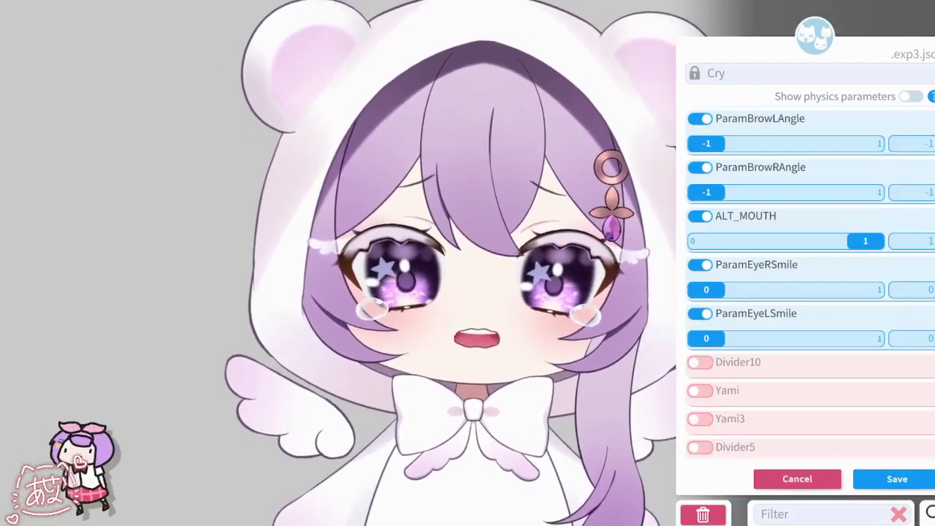
left_click_drag(865, 241, 706, 241)
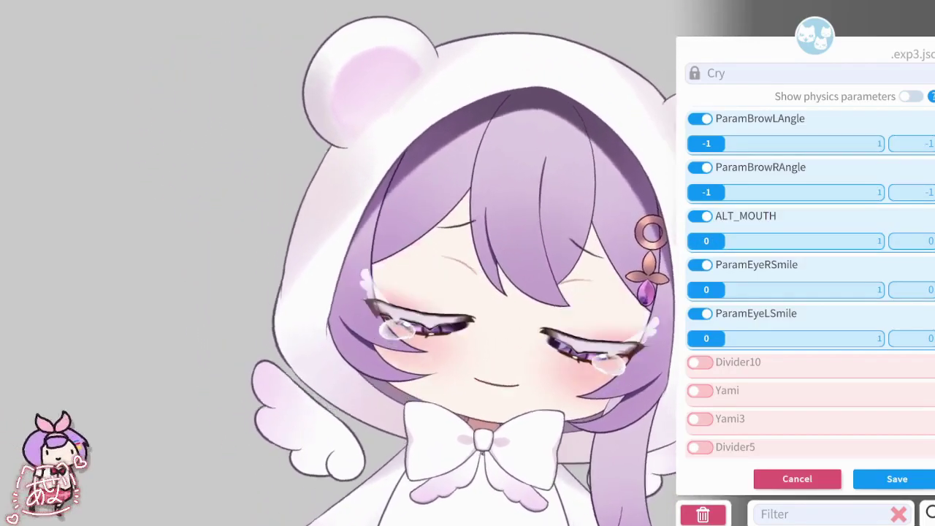
left_click_drag(706, 242, 865, 241)
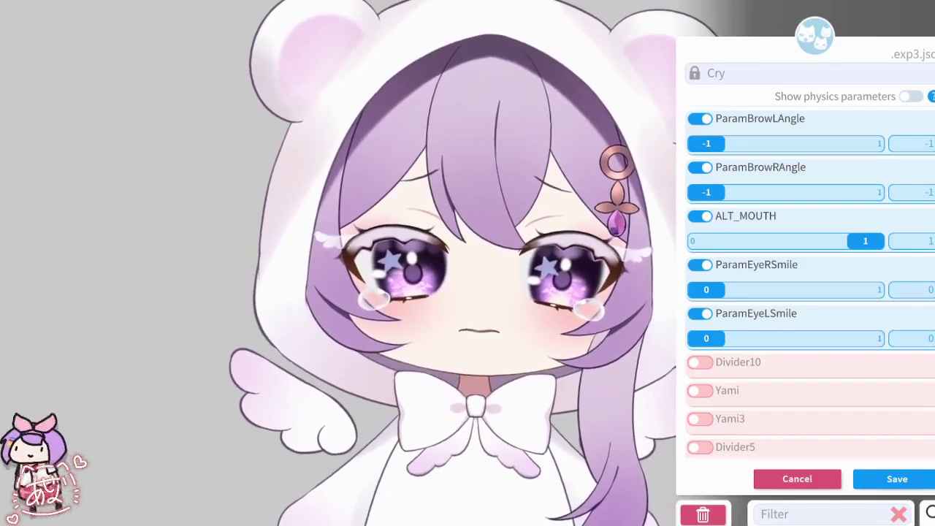
- Review the Cry expression's eye, tear and brow parameters, and set ALT_MOUTH to 0
scroll(811, 285, "up", 6)
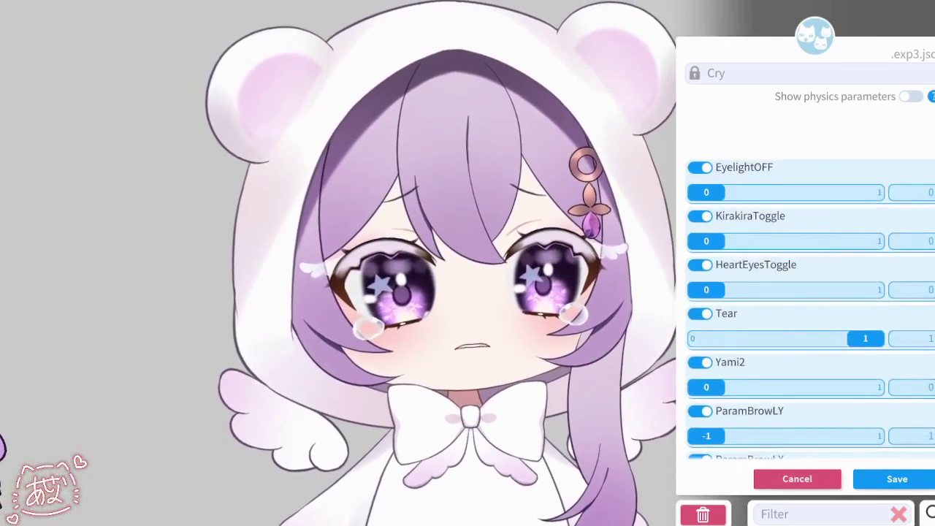
scroll(811, 307, "down", 3)
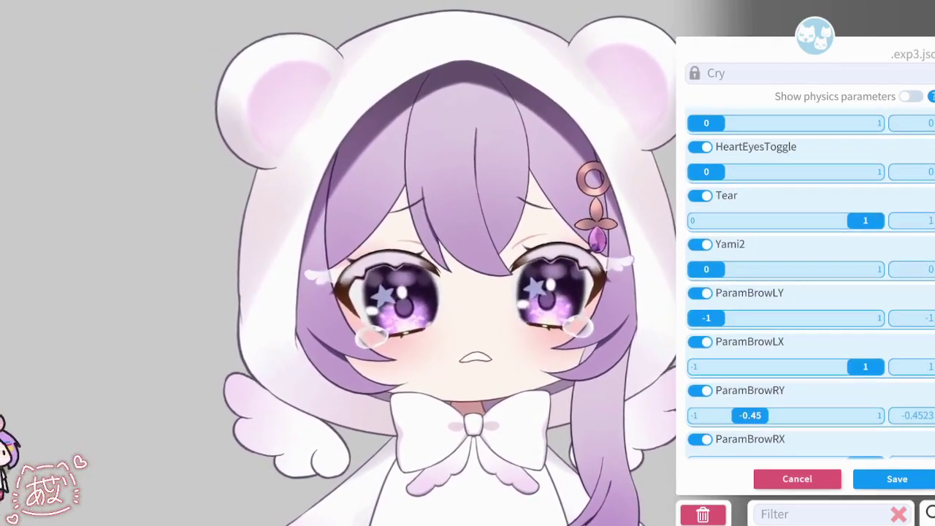
scroll(811, 285, "up", 1)
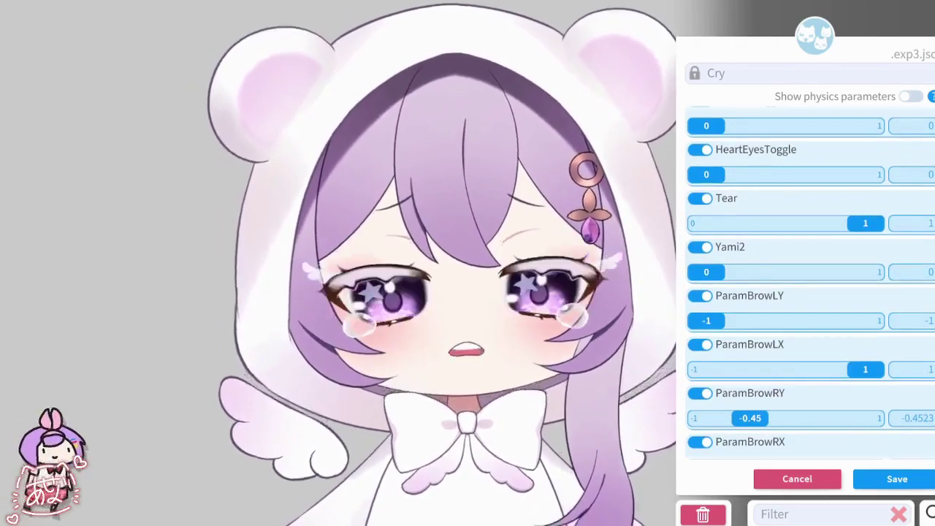
scroll(811, 285, "down", 3)
scroll(811, 285, "down", 2)
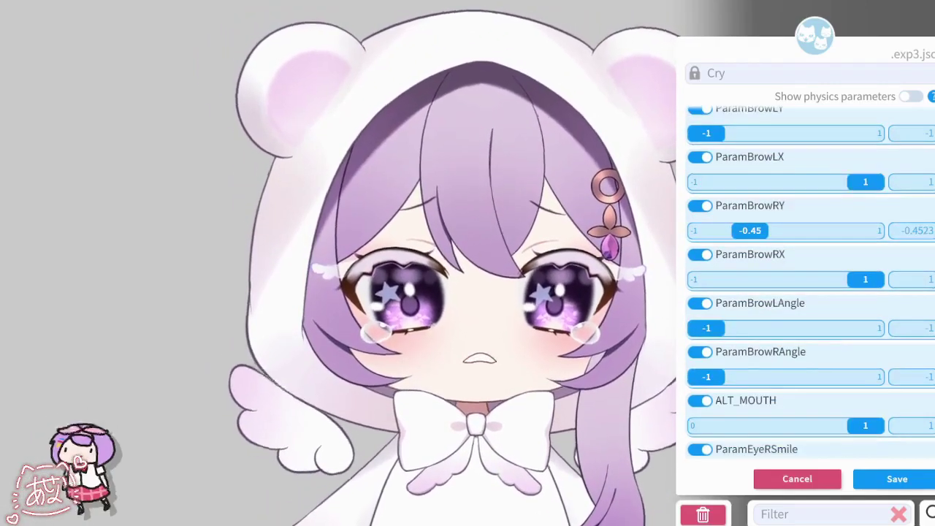
scroll(811, 285, "down", 2)
left_click_drag(866, 363, 707, 363)
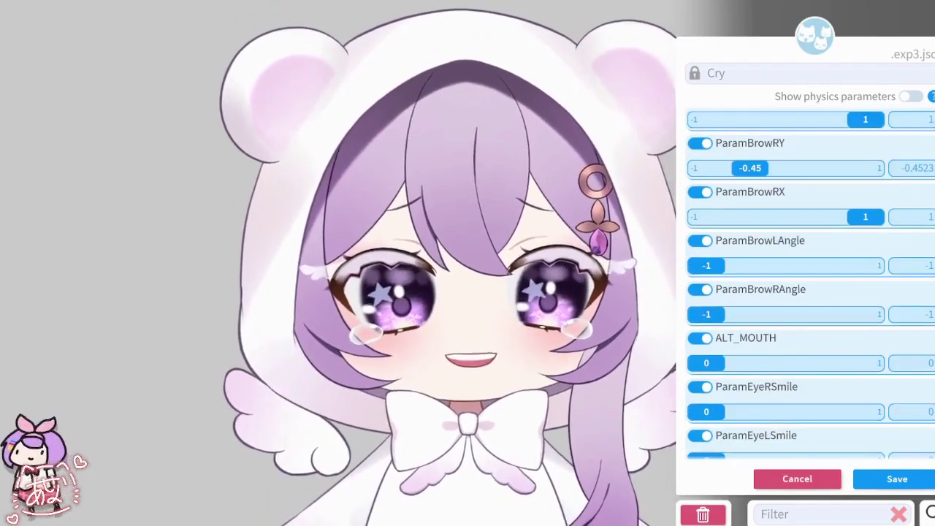